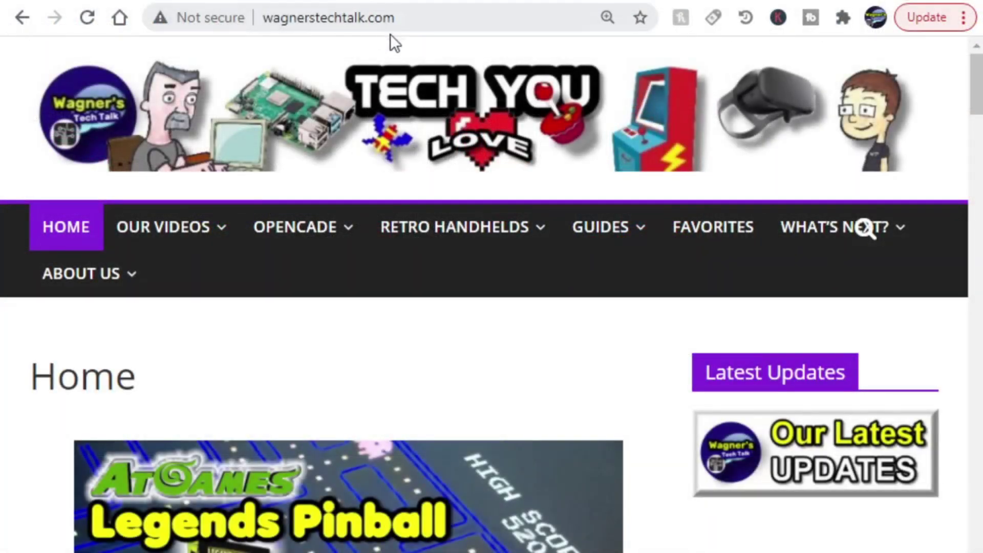
Step: Open the Argon ONE Guide from the Raspberry Pi guides and jump to its Argon ONE V2 Infrared Receiver+Remote section
mouse_move(600, 231)
mouse_move(622, 309)
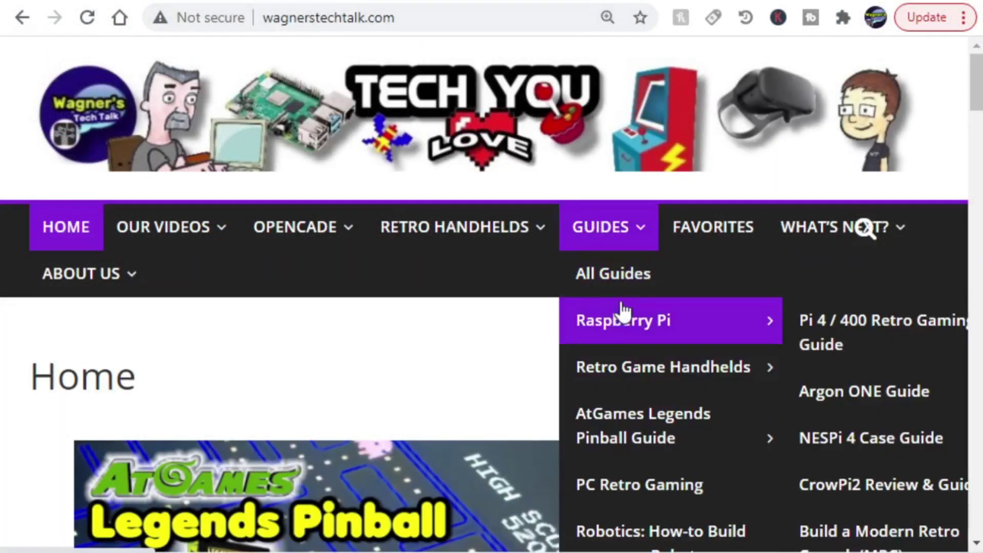
left_click(844, 391)
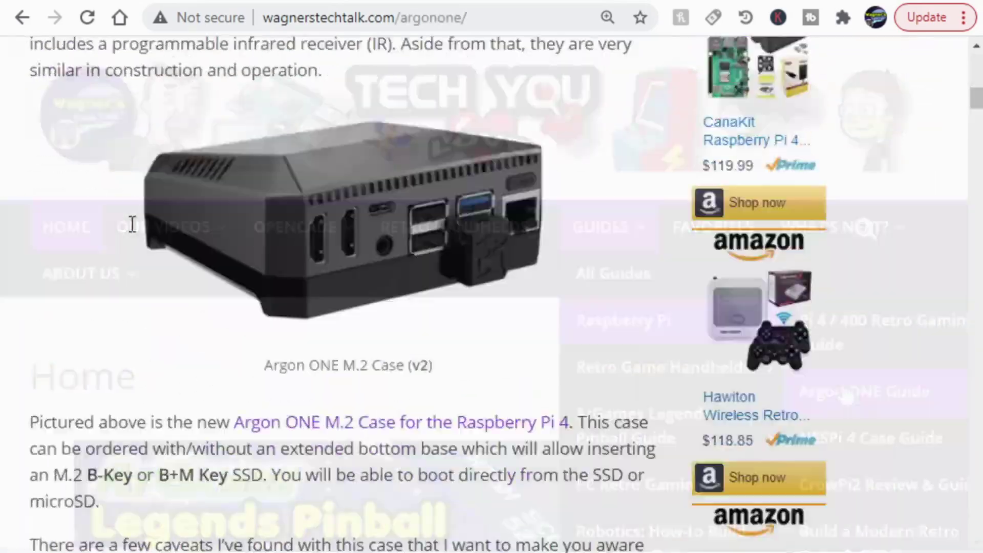
scroll(130, 223, "down", 15)
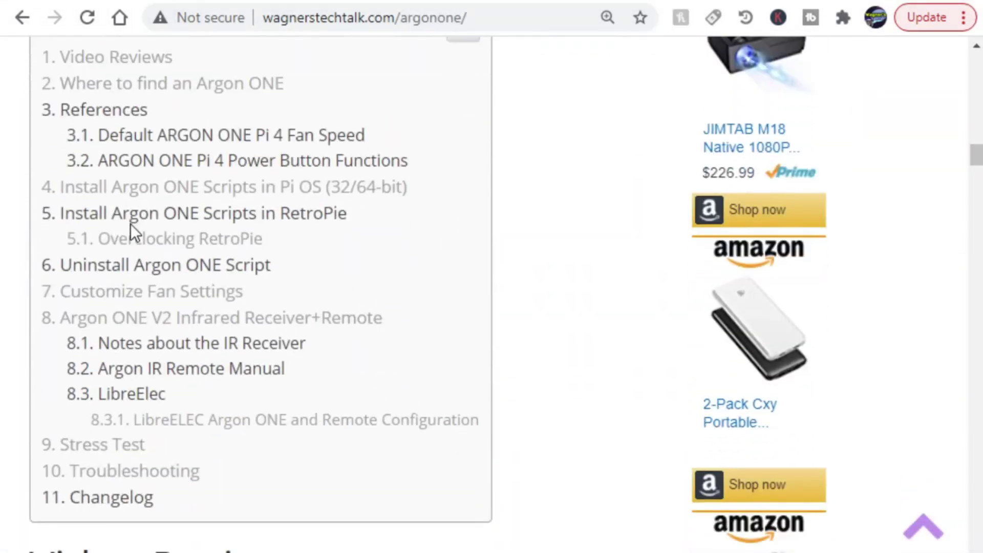
left_click(174, 327)
Step: Read through the IR receiver notes, the scanned Argon IR Remote manual and the LibreElec instructions
scroll(398, 256, "down", 4)
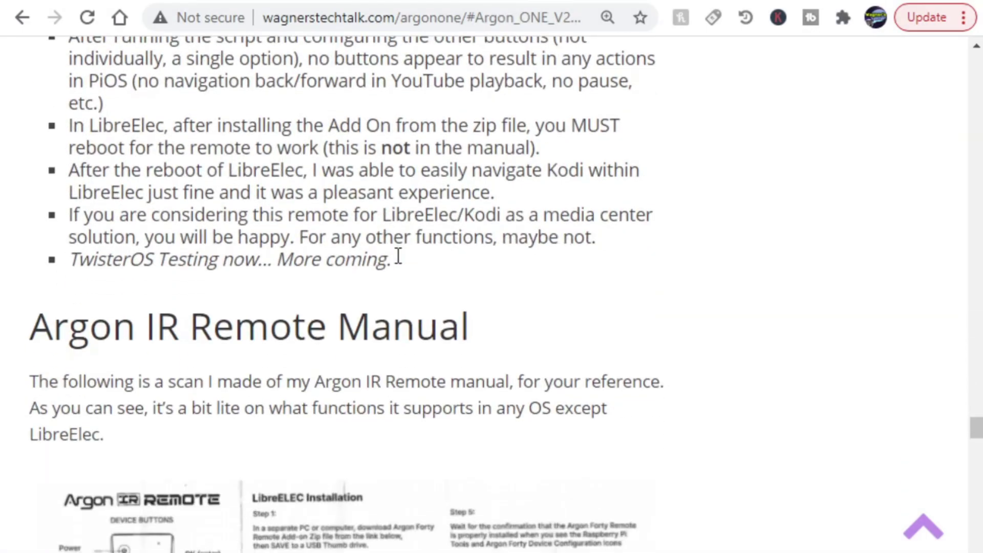
scroll(398, 256, "down", 5)
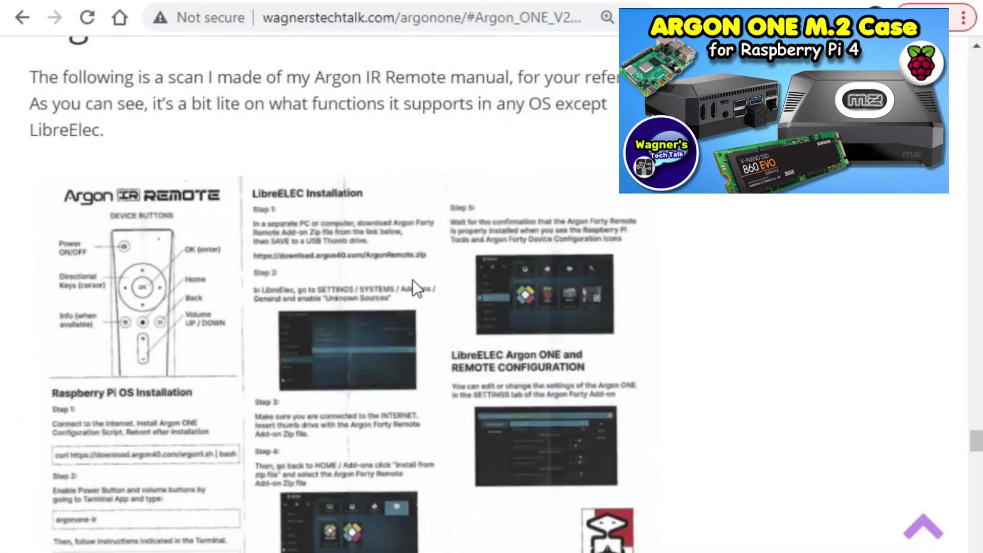
scroll(457, 288, "down", 8)
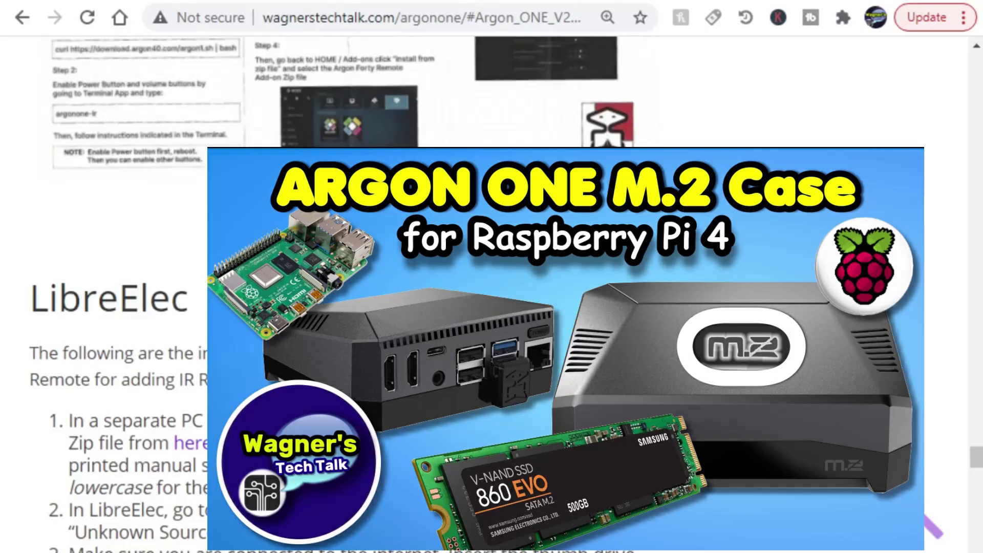
scroll(492, 308, "down", 5)
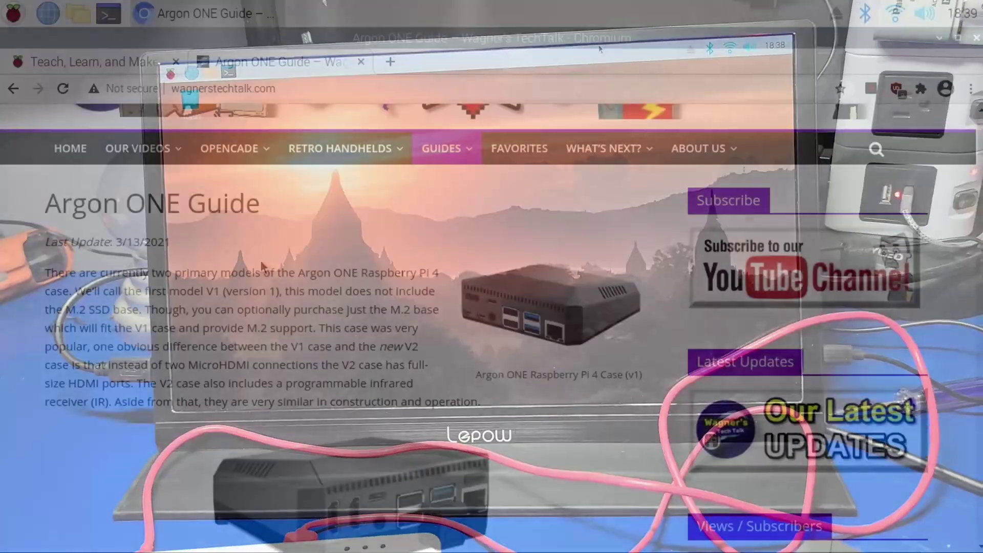
scroll(262, 266, "down", 10)
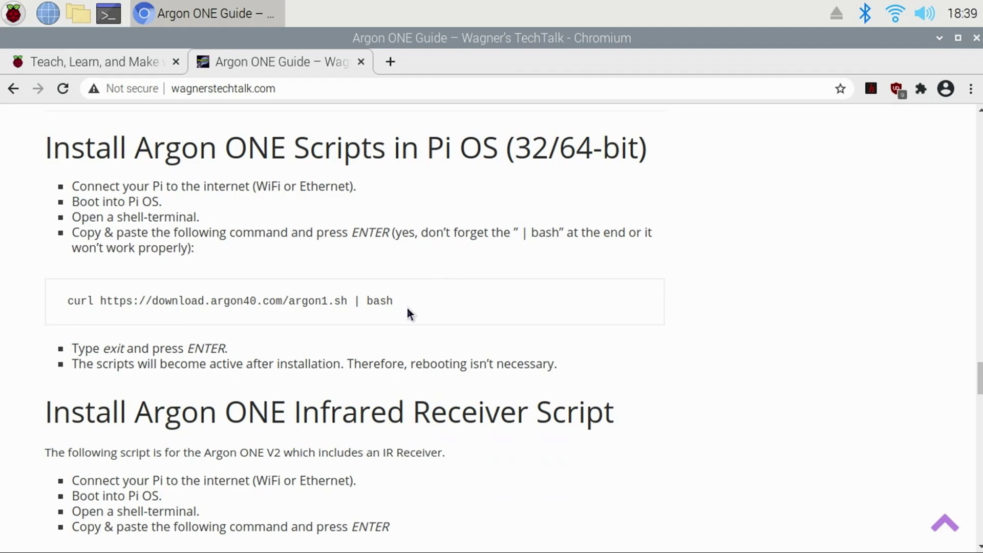
left_click_drag(407, 305, 196, 299)
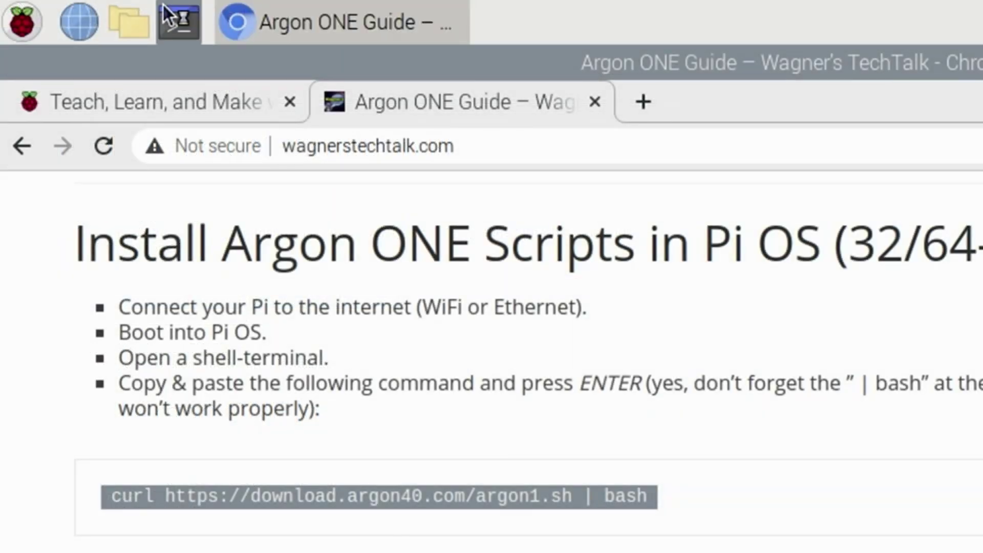
left_click(169, 18)
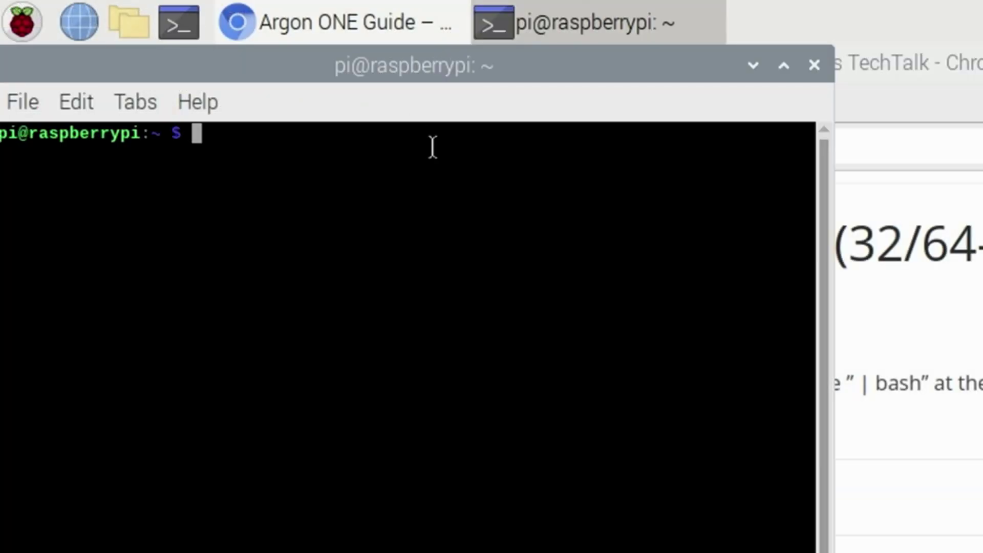
type("curl https://download.argon40.com/argon1.sh | bash")
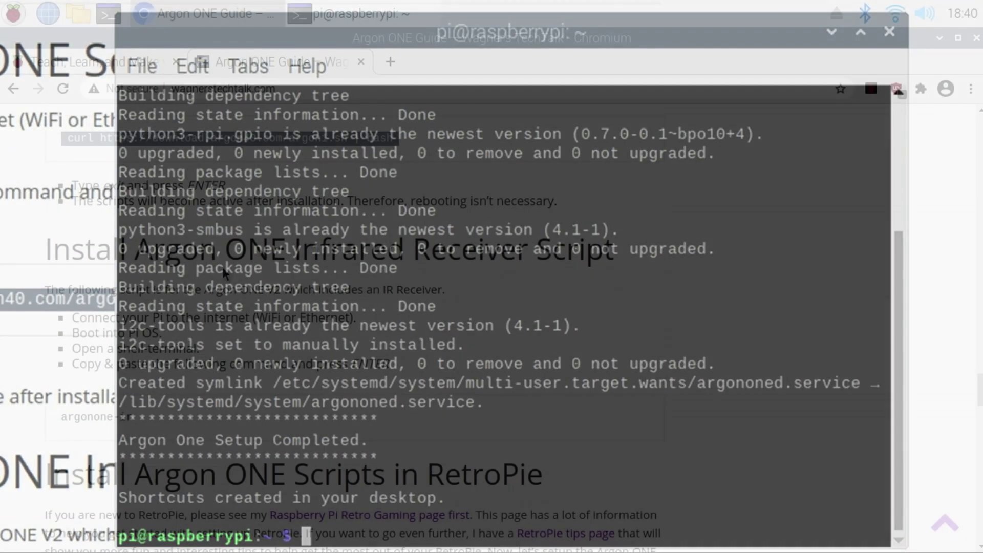
Step: Copy the argonone-ir command from the guide's Infrared Receiver Script section and run it in the terminal
scroll(223, 272, "down", 2)
scroll(225, 273, "down", 2)
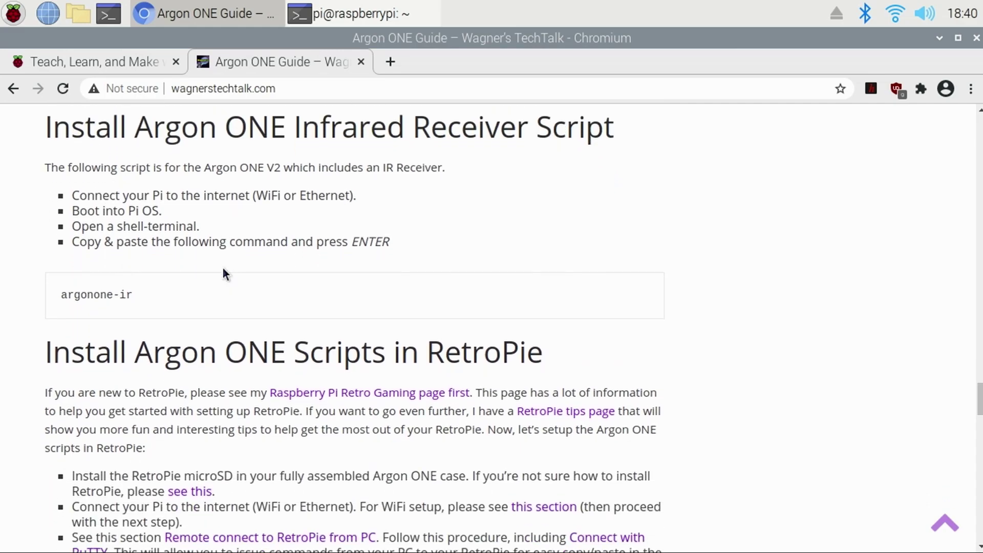
left_click_drag(155, 292, 48, 289)
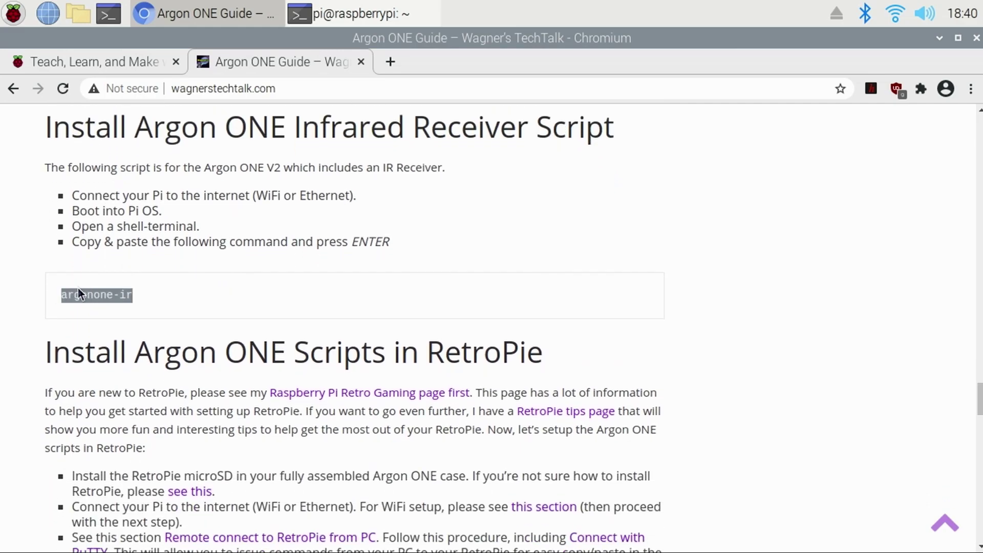
right_click(91, 290)
left_click(130, 303)
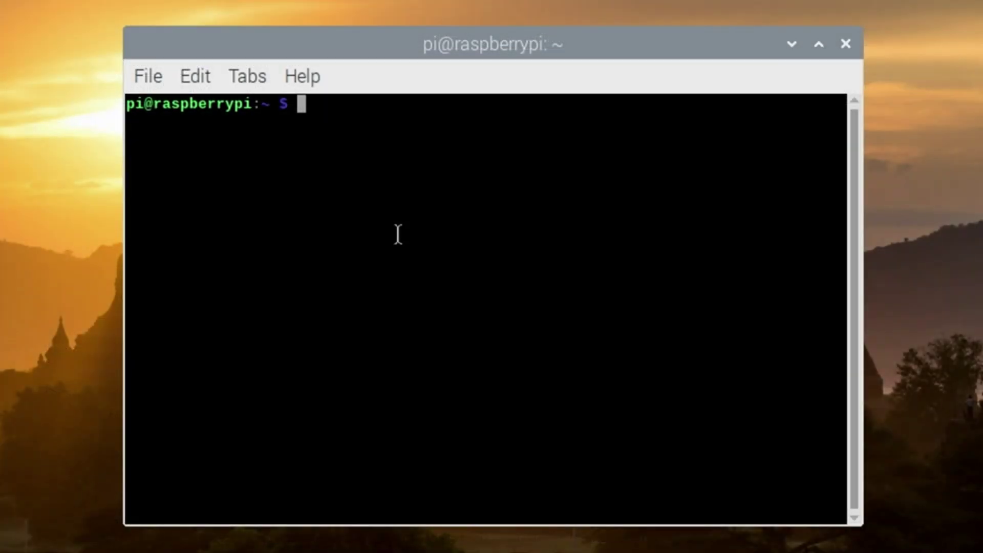
right_click(397, 232)
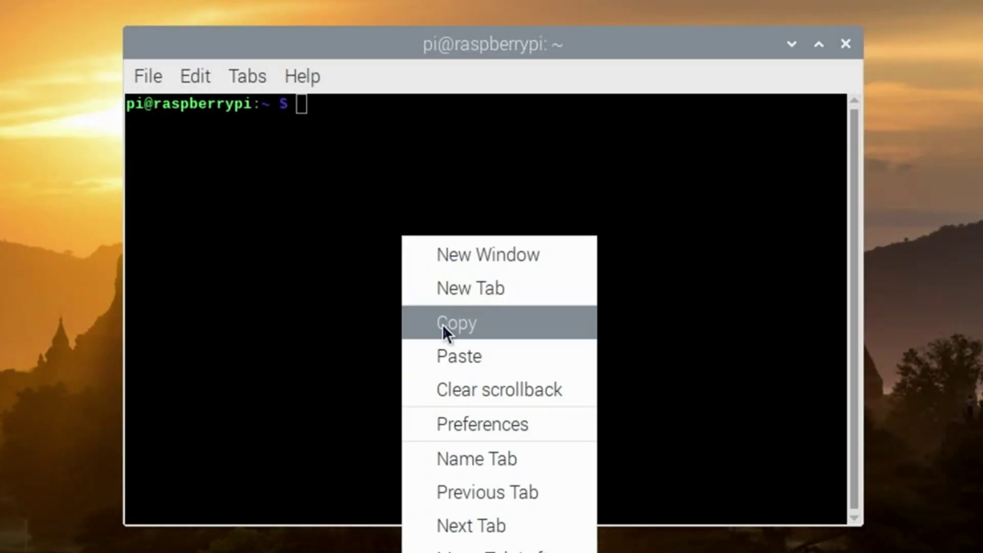
left_click(449, 356)
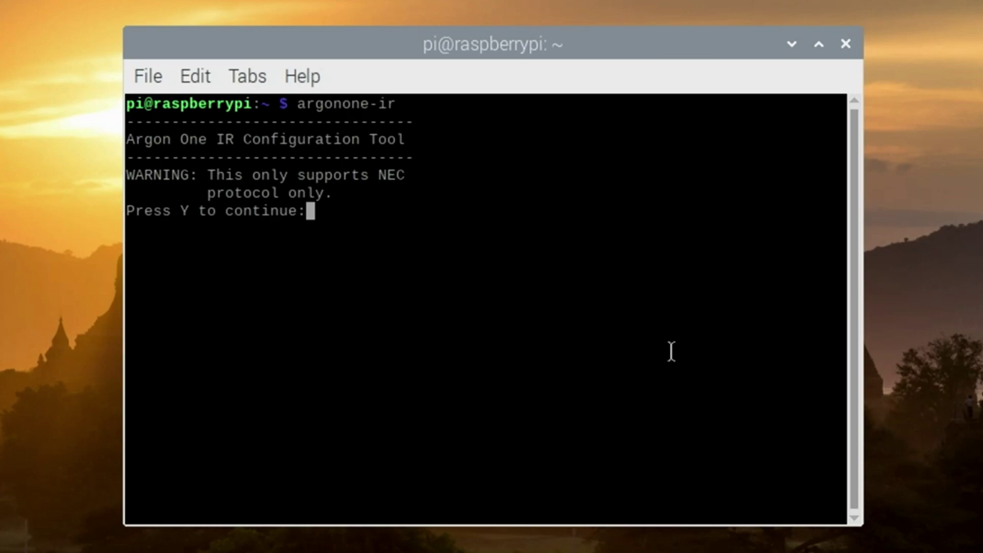
Step: Accept the NEC protocol warning with y and configure the remote's ON/OFF button, using the Argon remote (option 1 both times)
type("y")
key("Return")
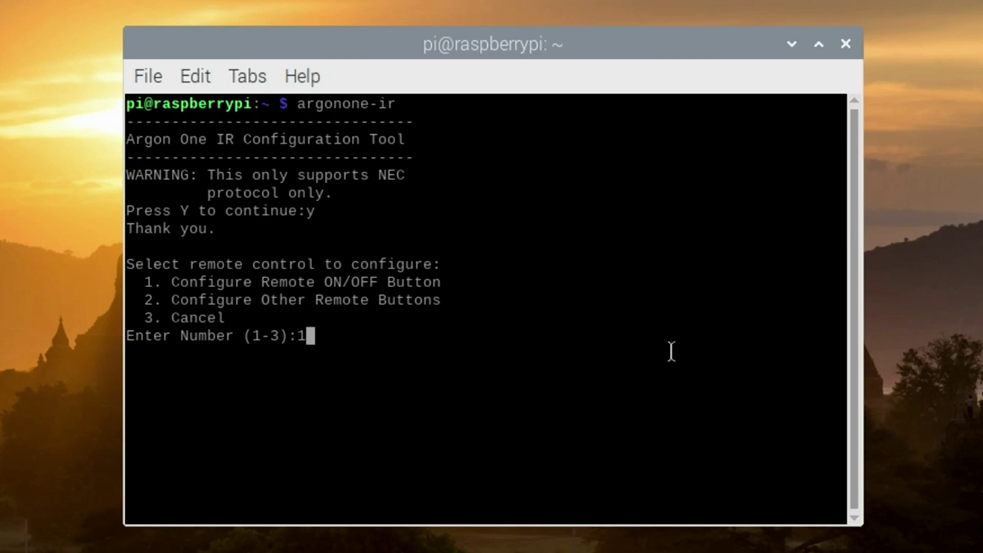
type("1")
key("Return")
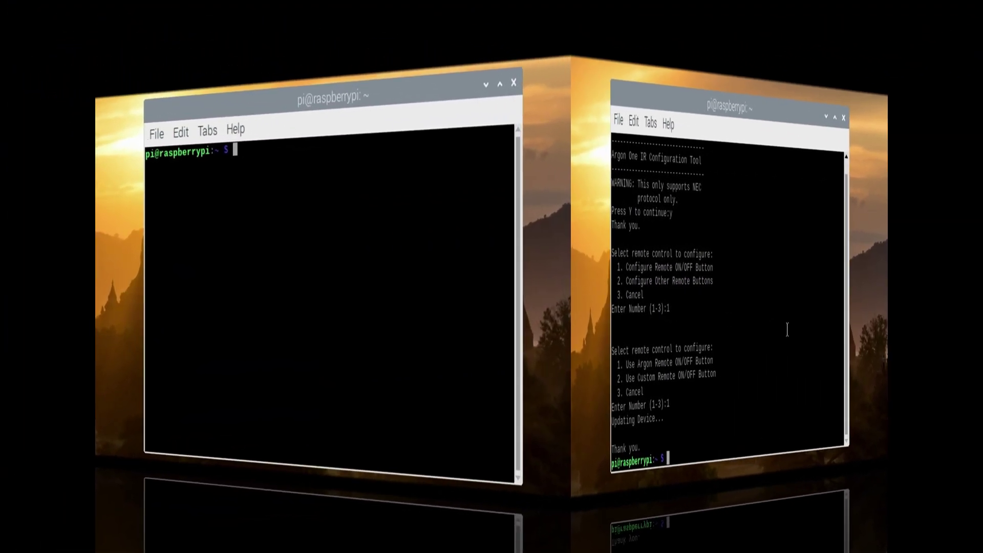
Step: Run argonone-ir again, accept the NEC protocol warning and choose option 2, Configure Other Remote Buttons
type("argonone-ir")
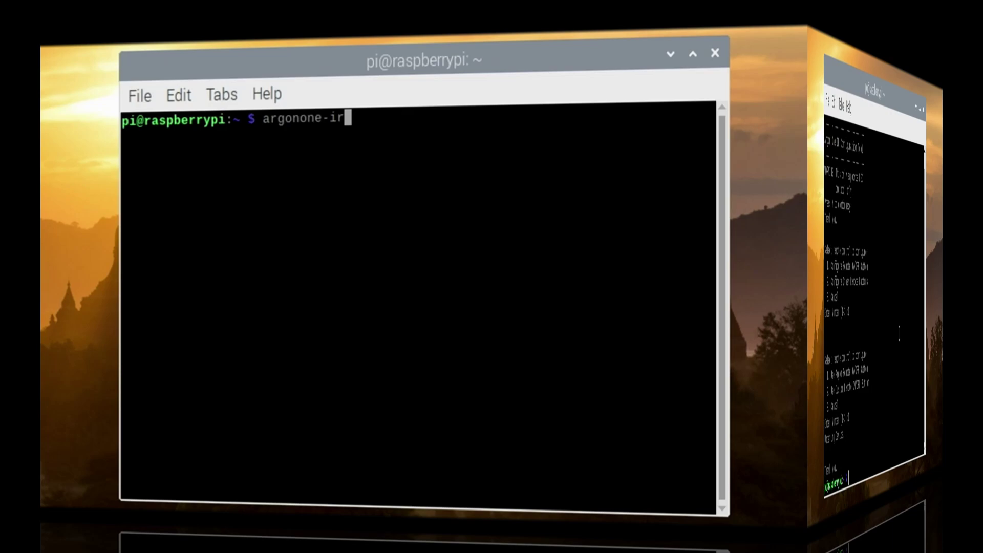
key("Return")
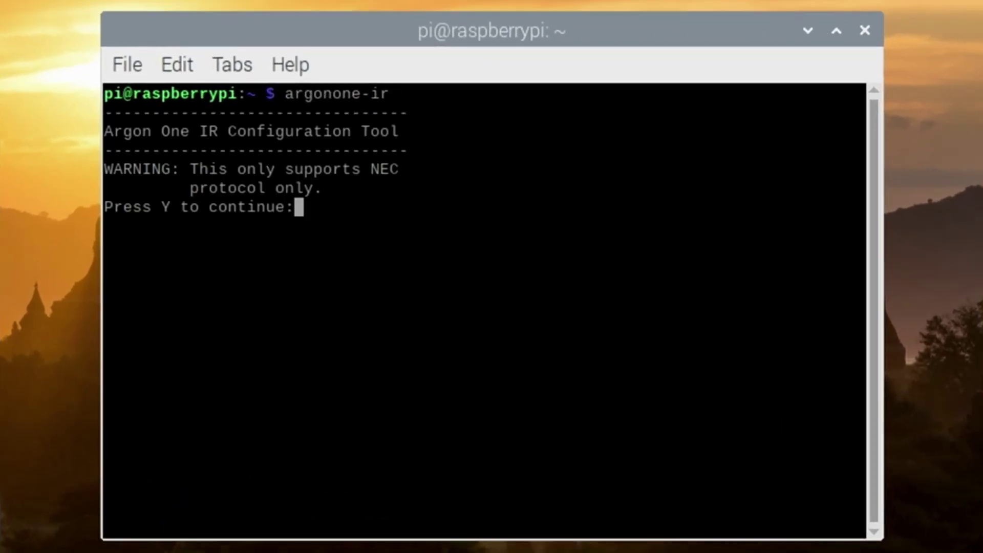
type("y")
key("Return")
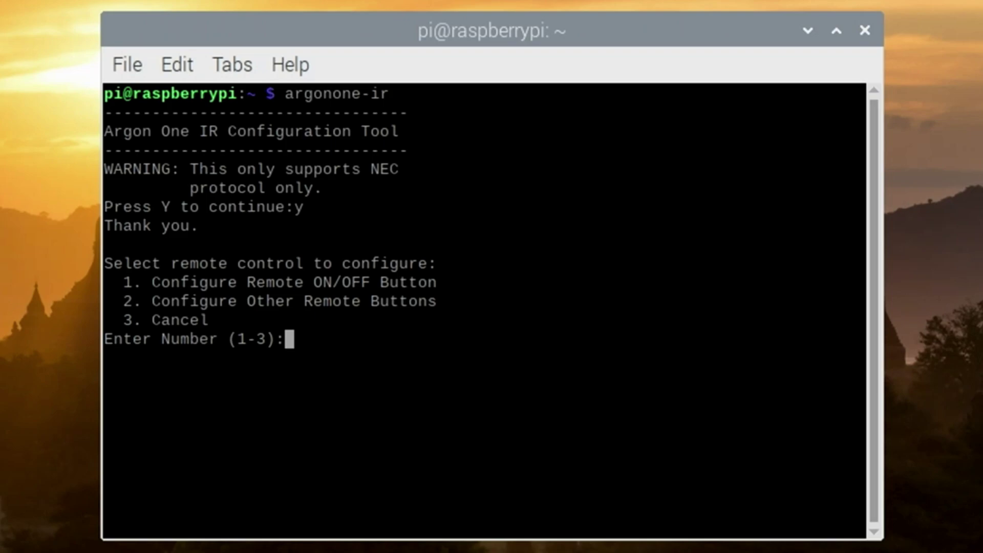
type("2")
key("Return")
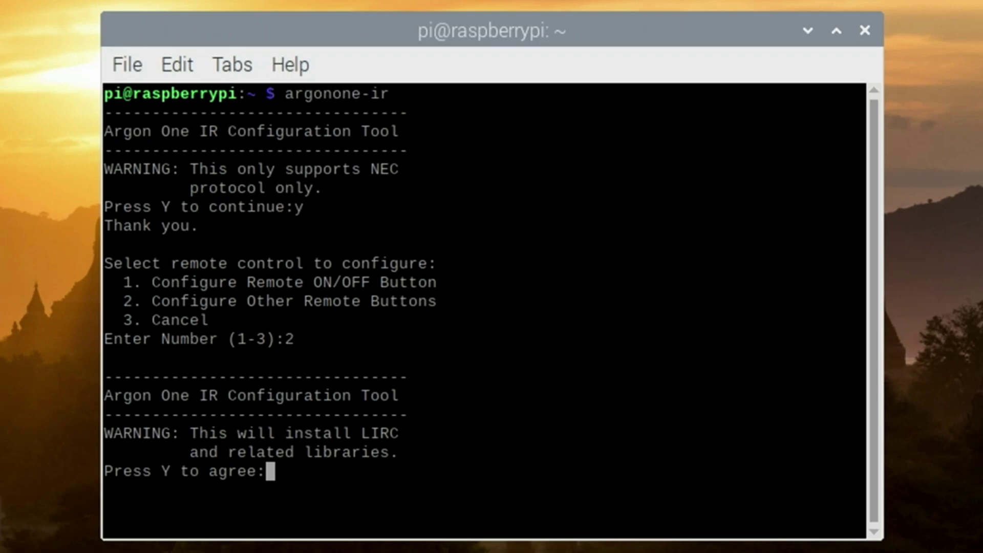
Step: Agree to installing LIRC and its related libraries with y, and choose option 1, Use Argon Remote Buttons
type("y")
key("Return")
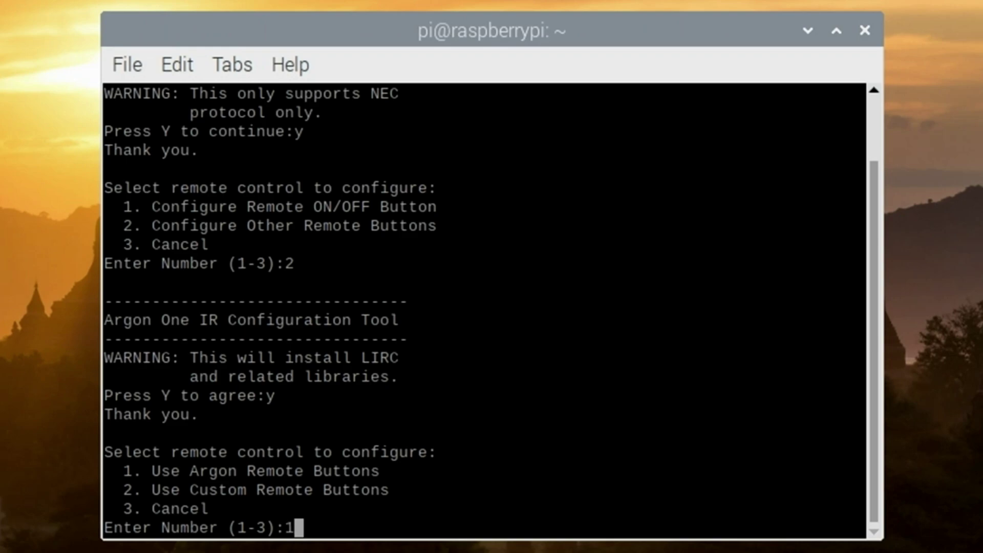
type("1")
key("Return")
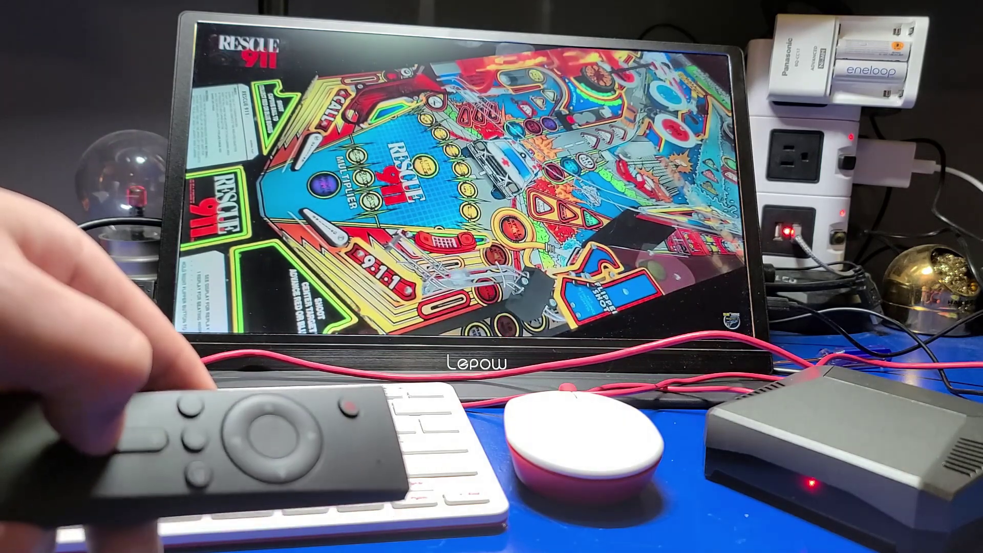
key("Escape")
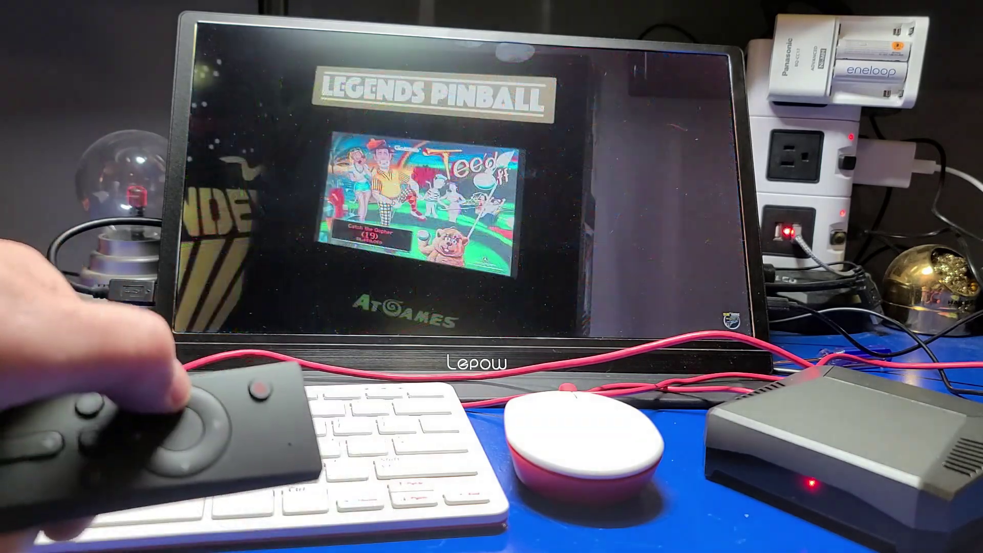
key("Return")
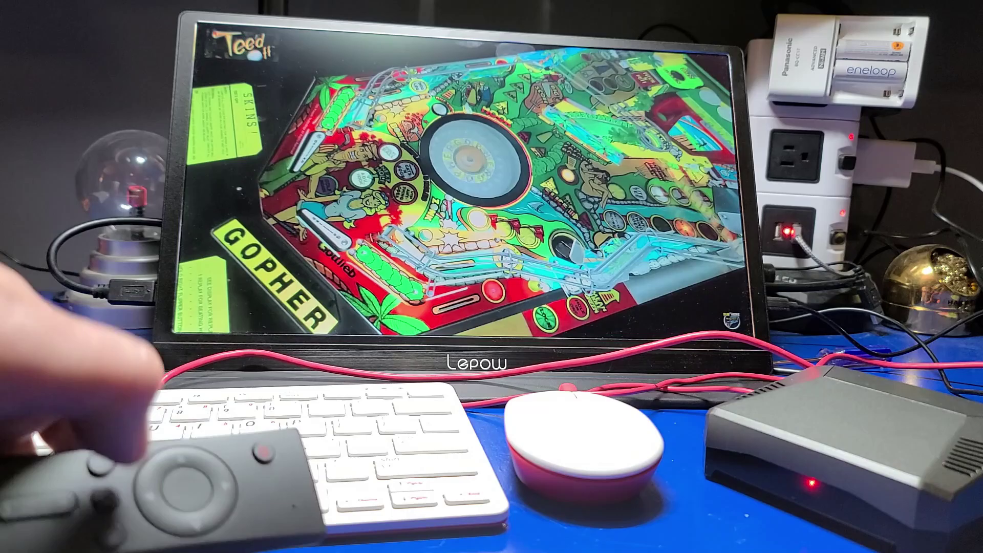
key("Left")
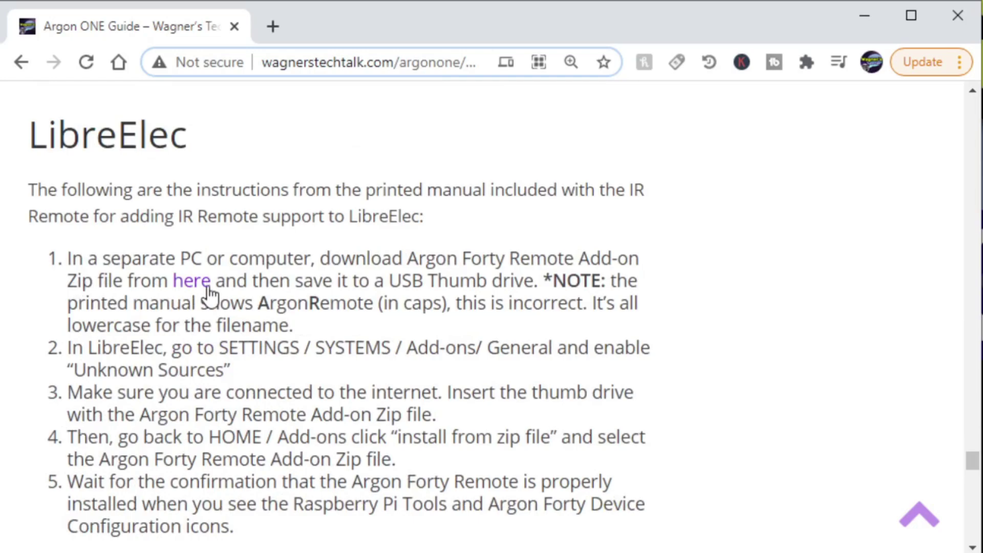
Step: Download the Argon Forty Remote add-on from the LibreElec instructions and copy argonremote.zip from Downloads to USB Drive (F:)
left_click(207, 288)
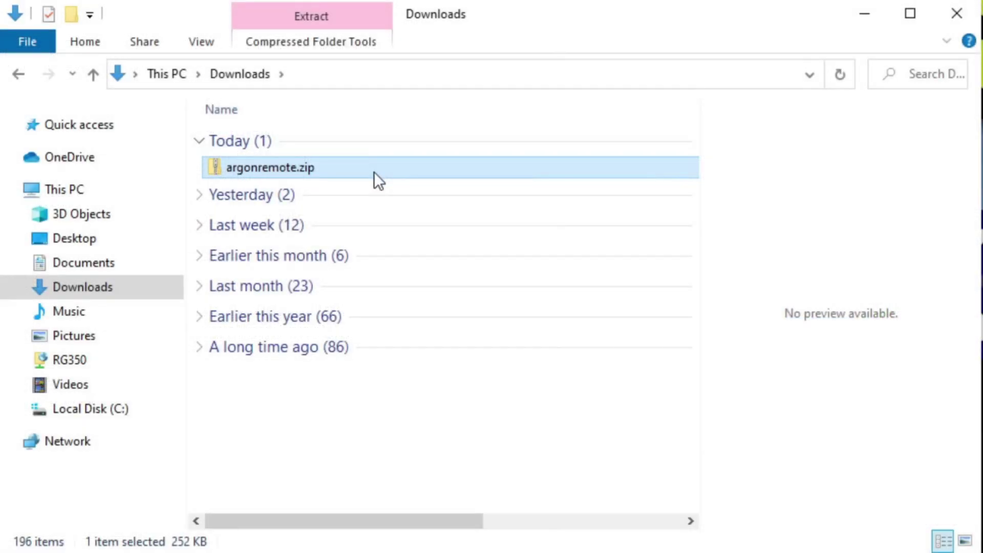
right_click(374, 172)
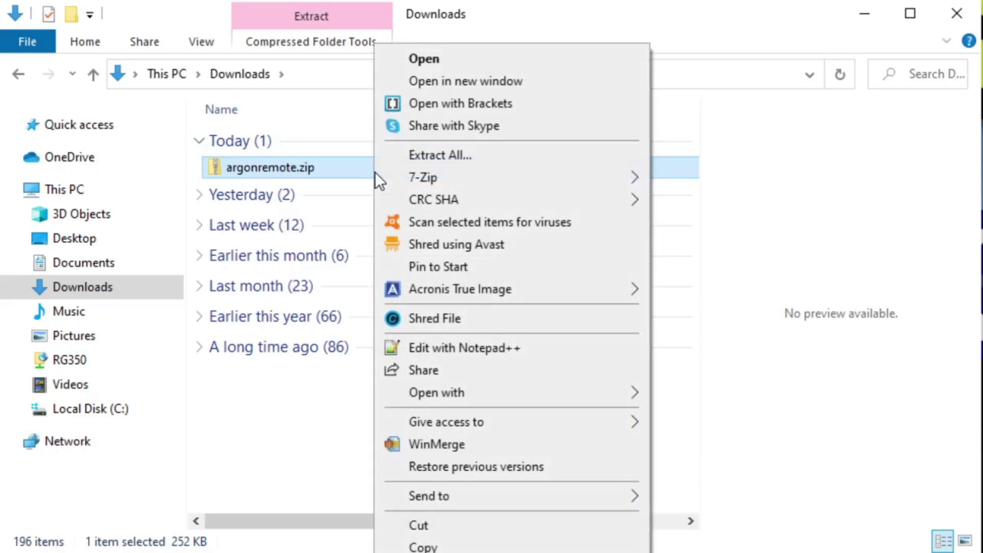
mouse_move(431, 511)
left_click(148, 406)
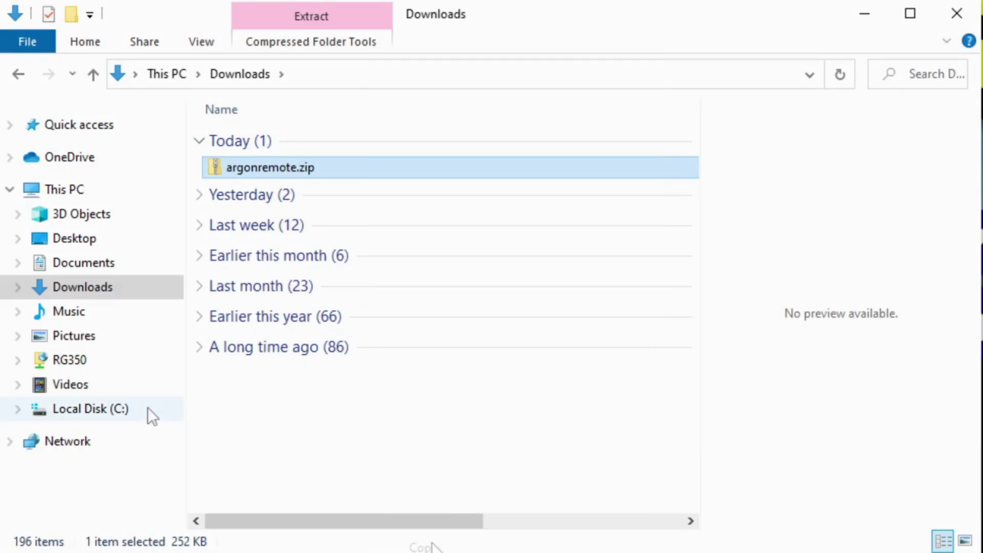
left_click(123, 433)
right_click(296, 211)
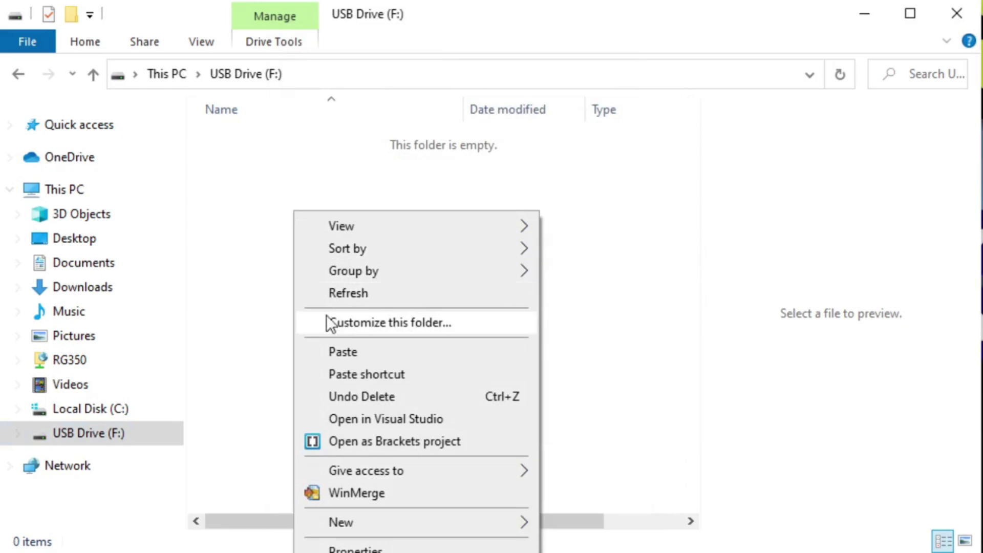
left_click(336, 343)
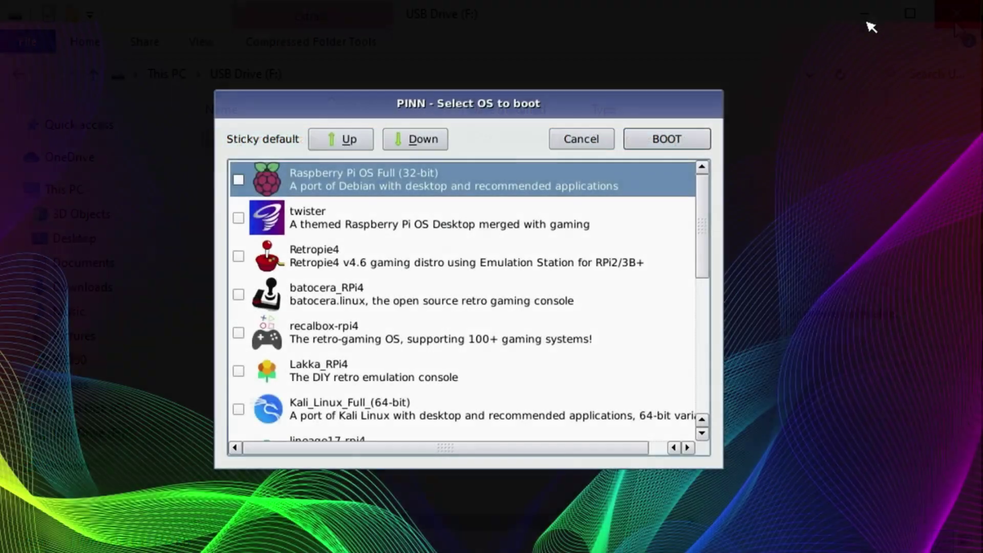
Step: Go through the PINN list of bootable operating systems to find the LibreELEC system
key("Down")
key("Down")
key("Down")
key("Down")
key("Down")
key("Down")
key("Down")
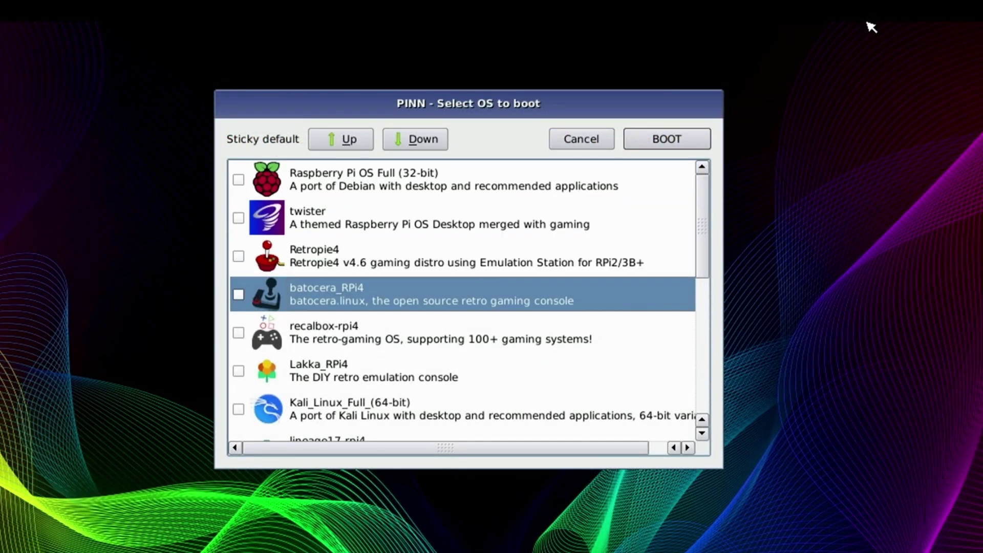
key("Down")
key("Down")
key("Down")
key("Down")
key("Down")
key("Down")
key("Down")
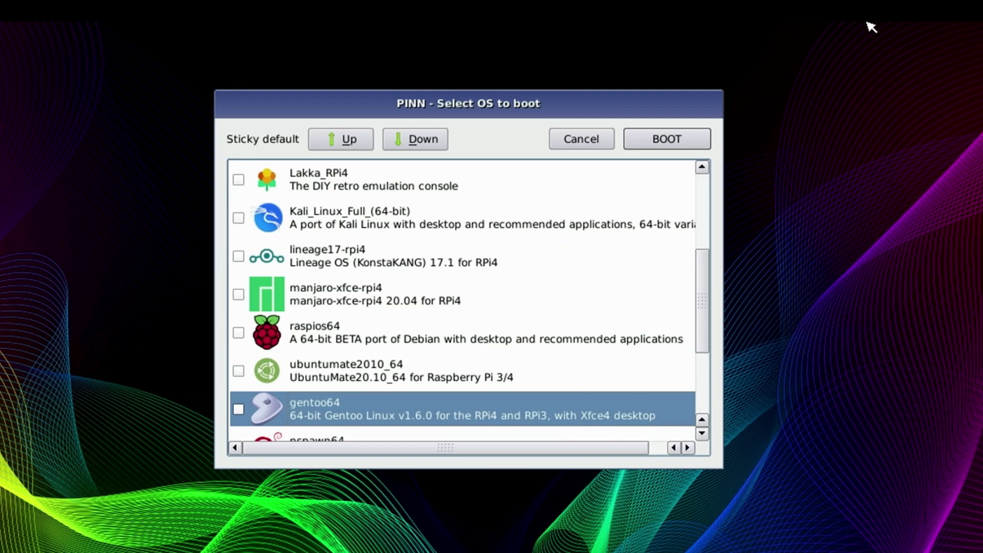
key("Up")
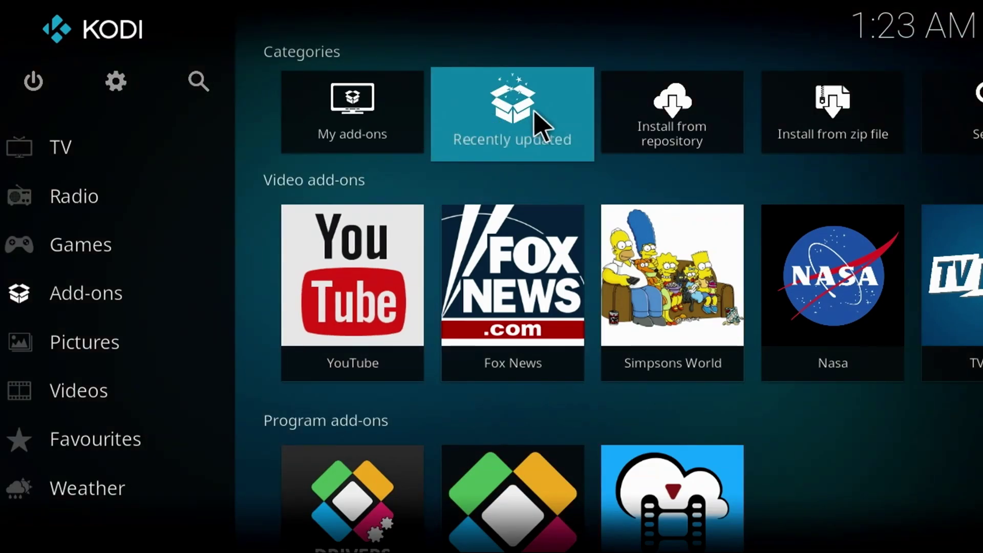
Step: Enable installing add-ons from unknown sources in the system settings and accept the personal data warning
left_click(848, 149)
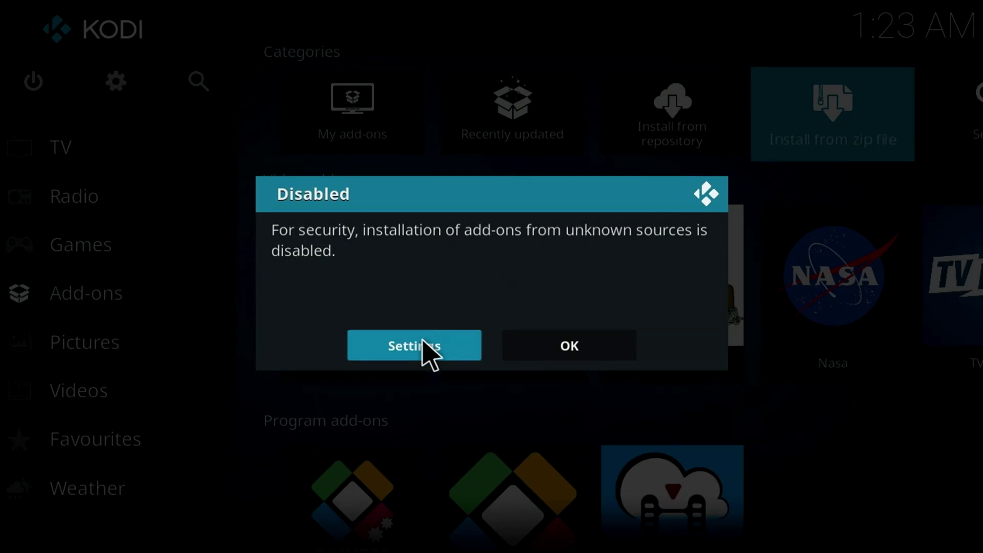
left_click(420, 346)
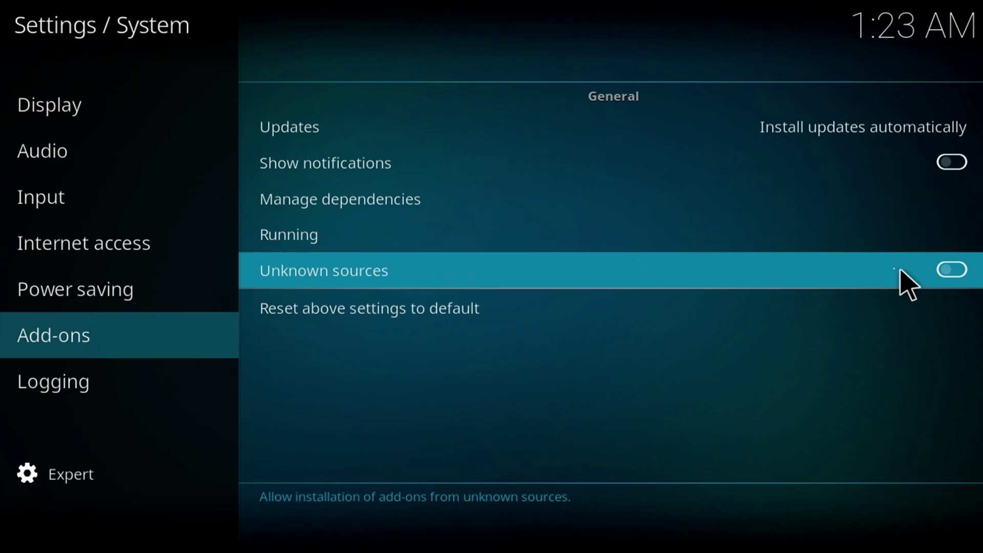
left_click(948, 273)
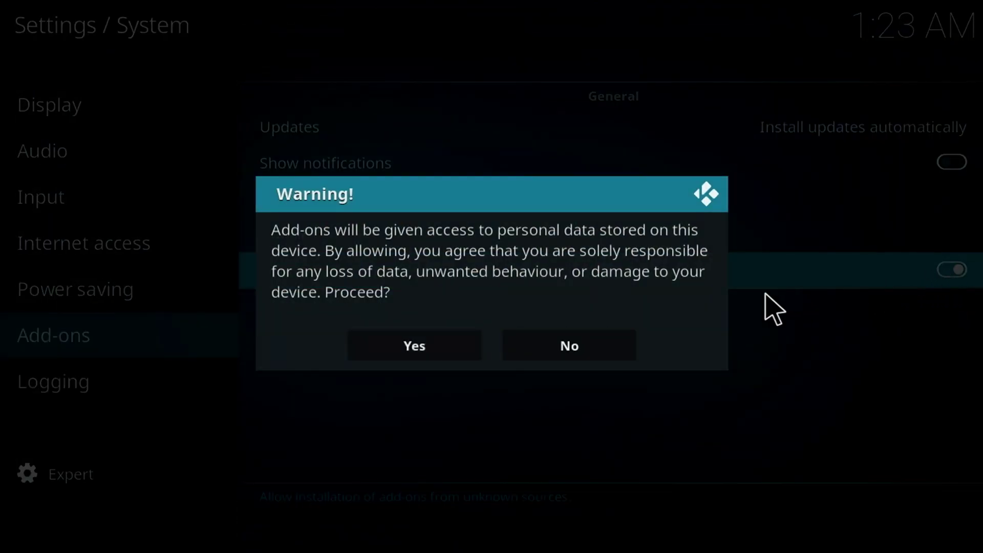
left_click(412, 348)
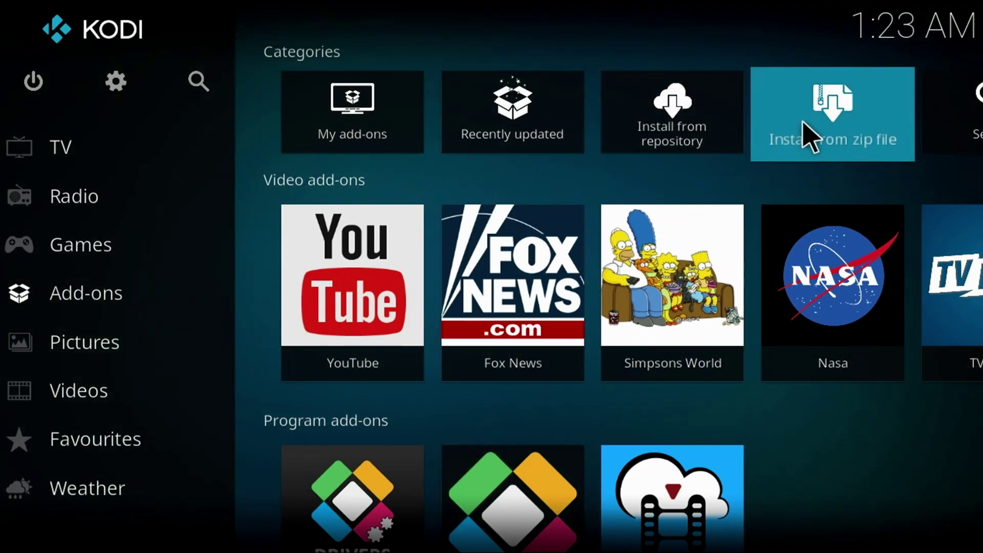
Step: Install the add-on from argonremote.zip on the sdb1-usb-Verbatim_STORE_N drive
left_click(810, 137)
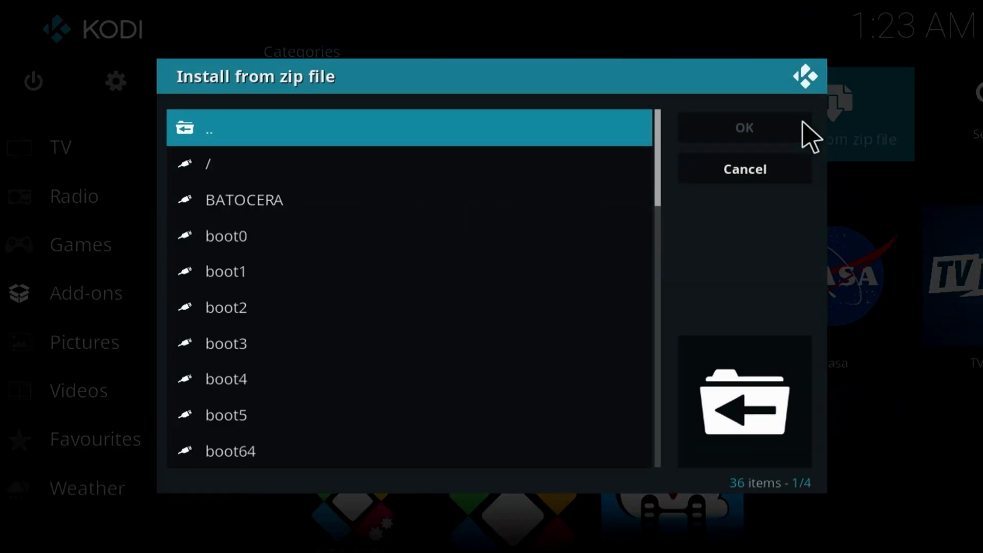
scroll(314, 334, "down", 20)
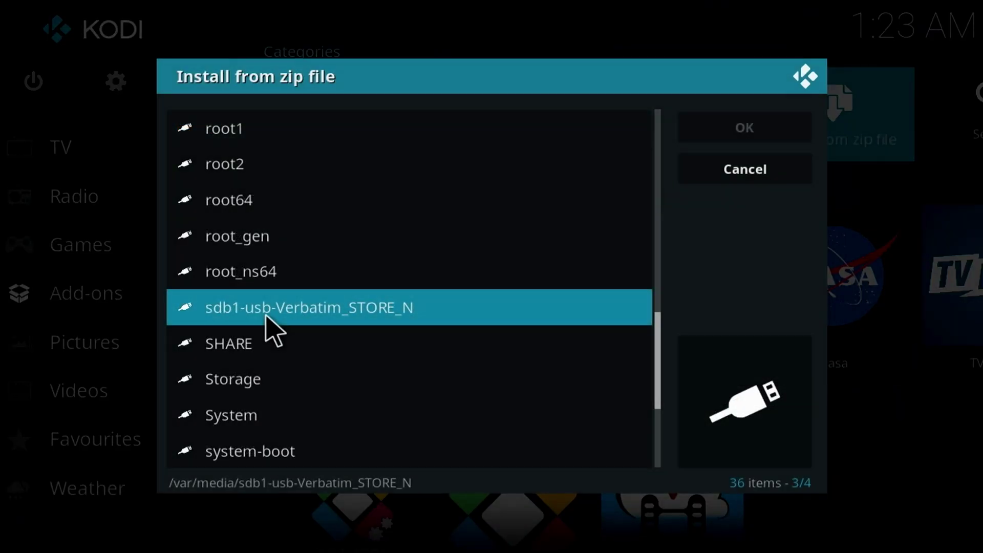
left_click(300, 313)
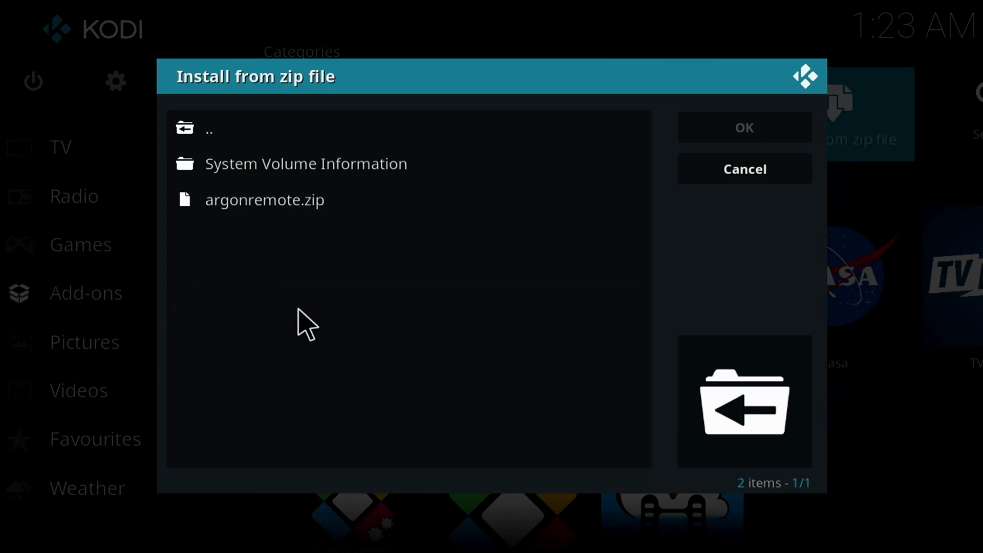
left_click(288, 204)
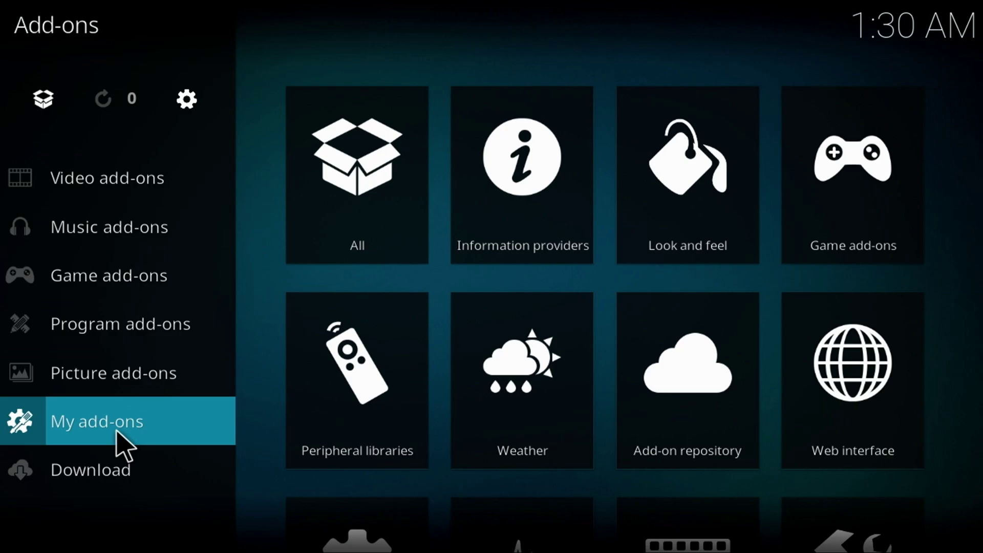
Step: Open the settings of the ArgonForty Device Configuration program add-on and examine its fan temperature thresholds and speeds
scroll(518, 382, "down", 1)
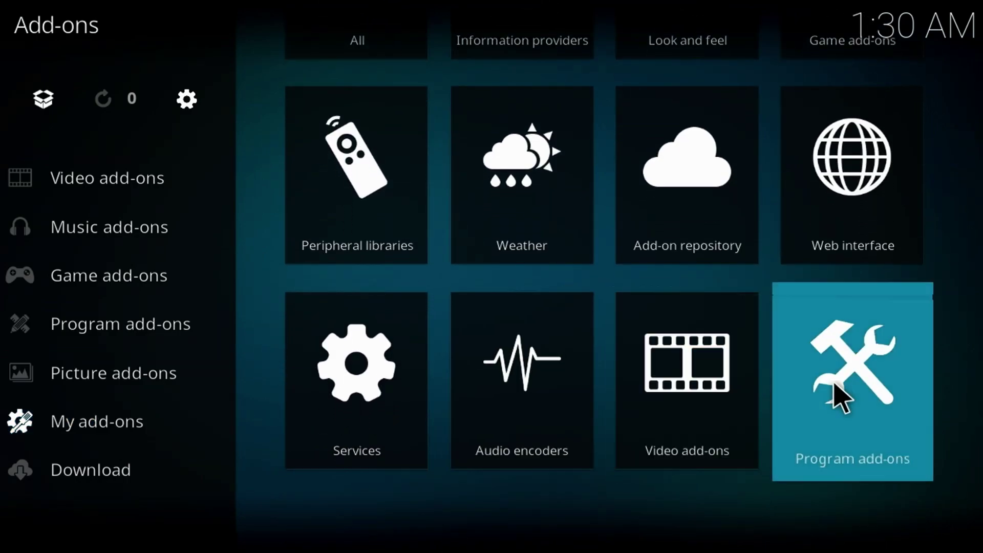
left_click(852, 394)
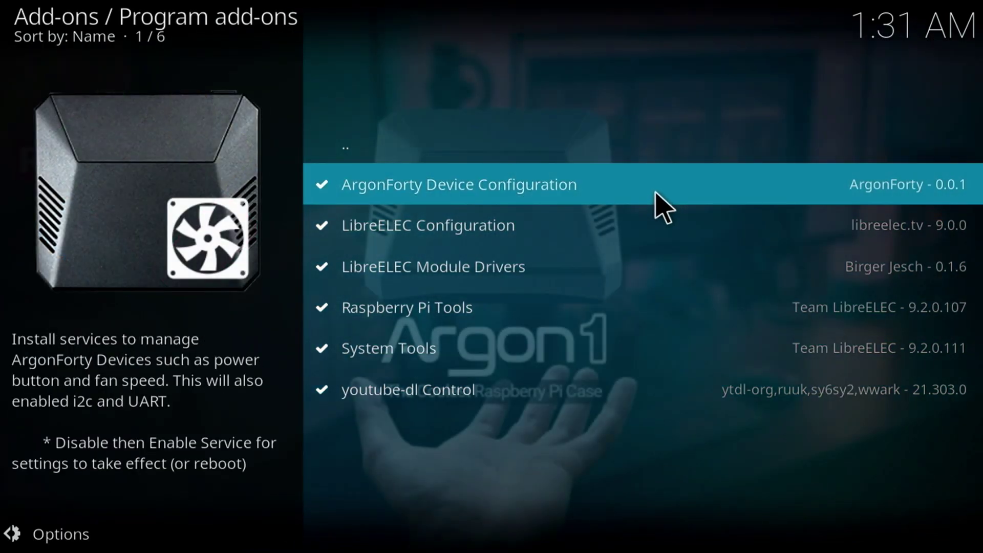
left_click(658, 197)
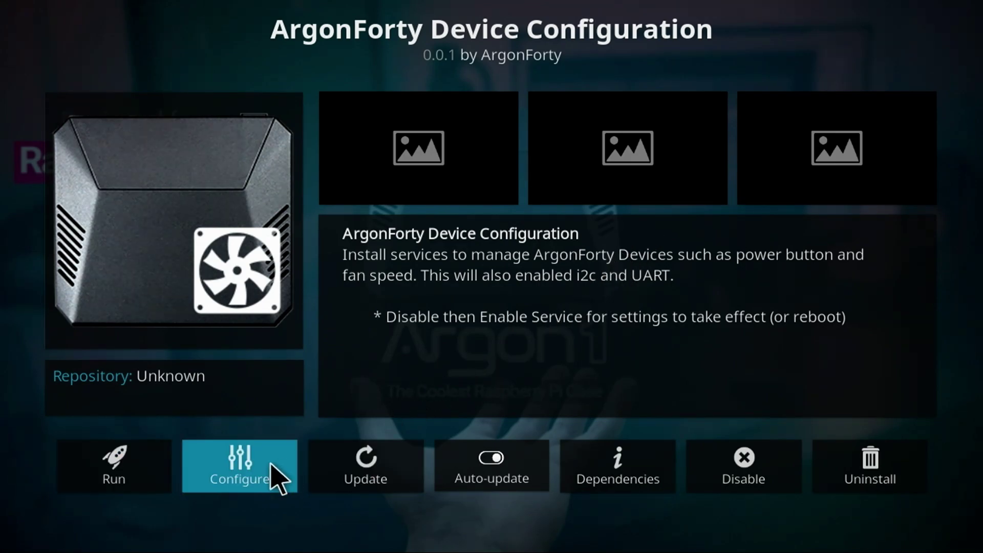
left_click(264, 482)
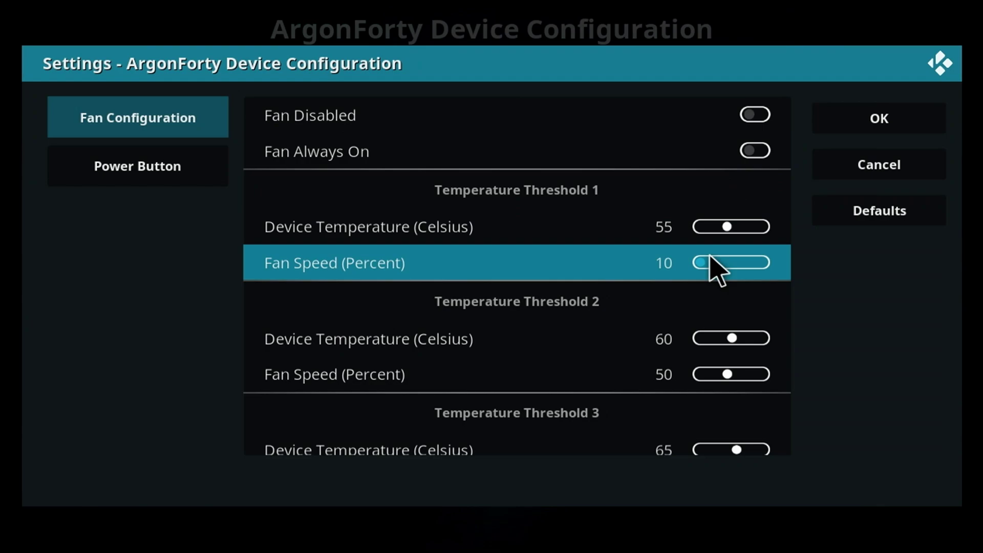
scroll(697, 287, "down", 1)
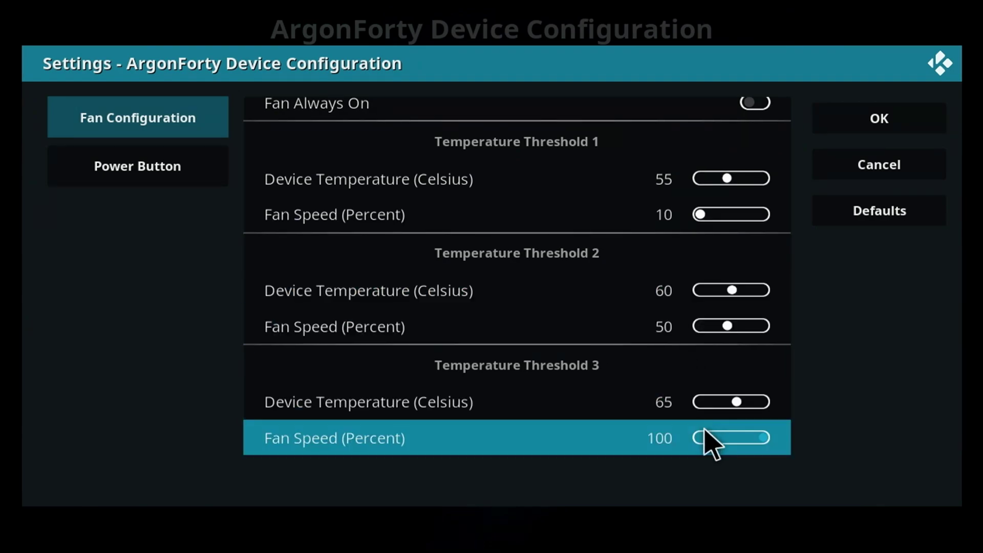
mouse_move(186, 165)
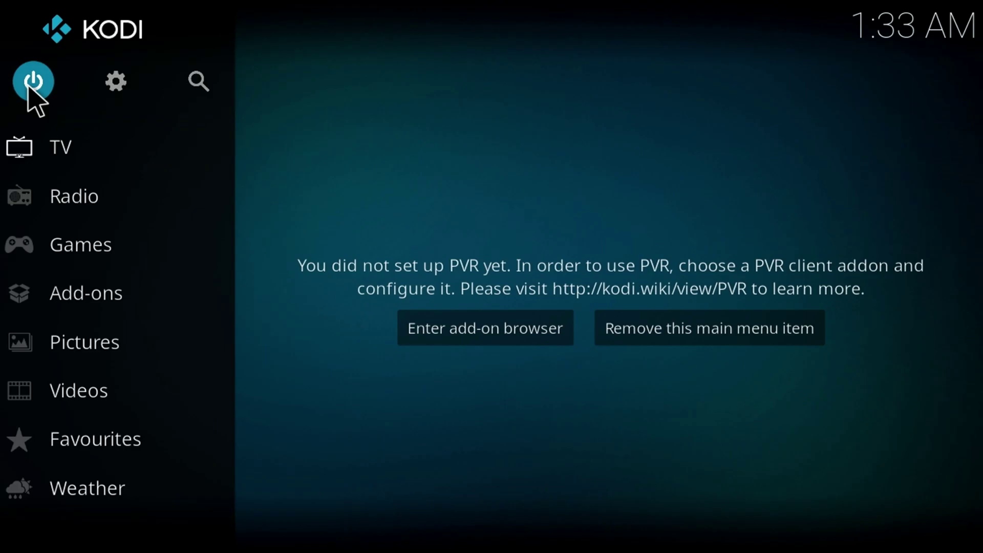
Step: Reboot the system from Kodi's power options
left_click(31, 84)
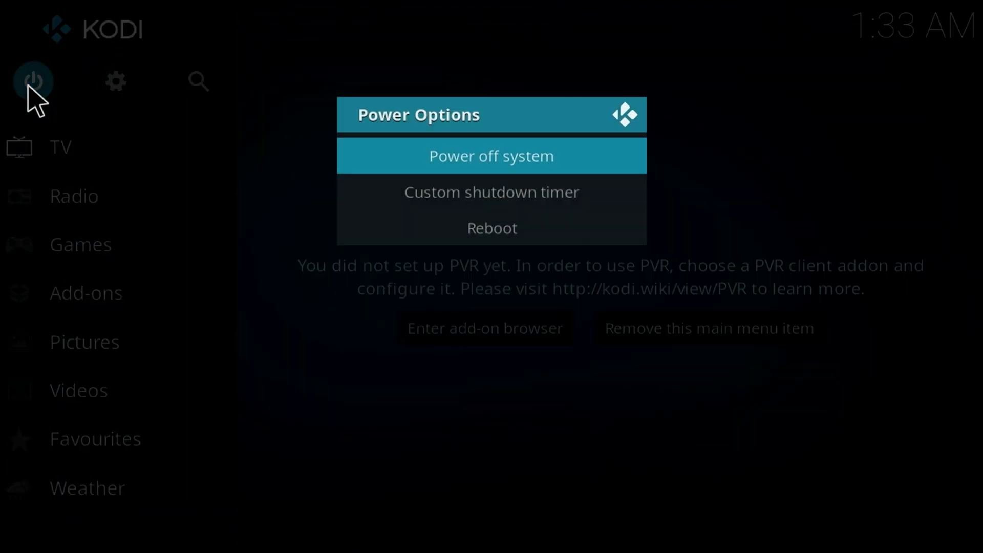
left_click(471, 216)
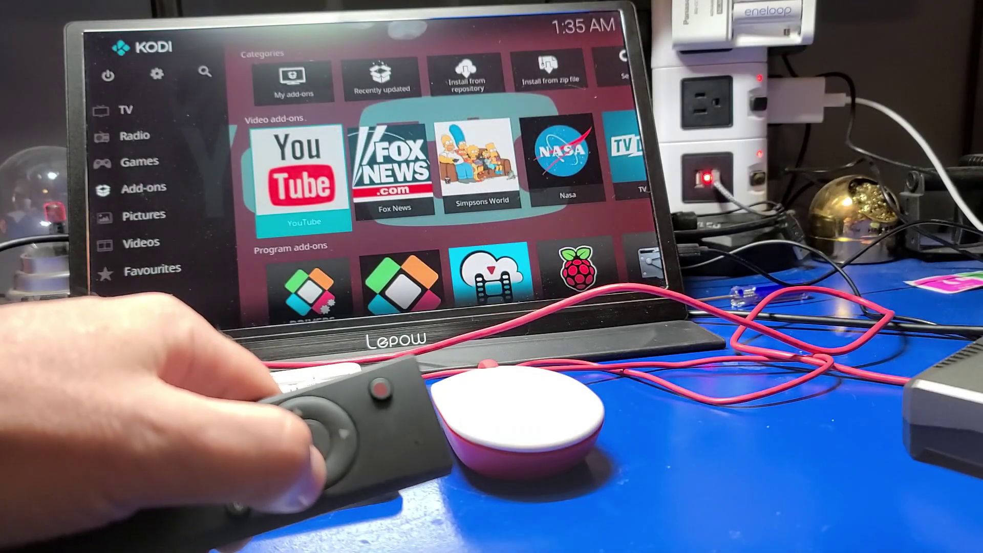
Step: Test remote navigation by opening the Nasa video add-on and its Livestreams entry
key("Right")
key("Right")
key("Right")
key("Return")
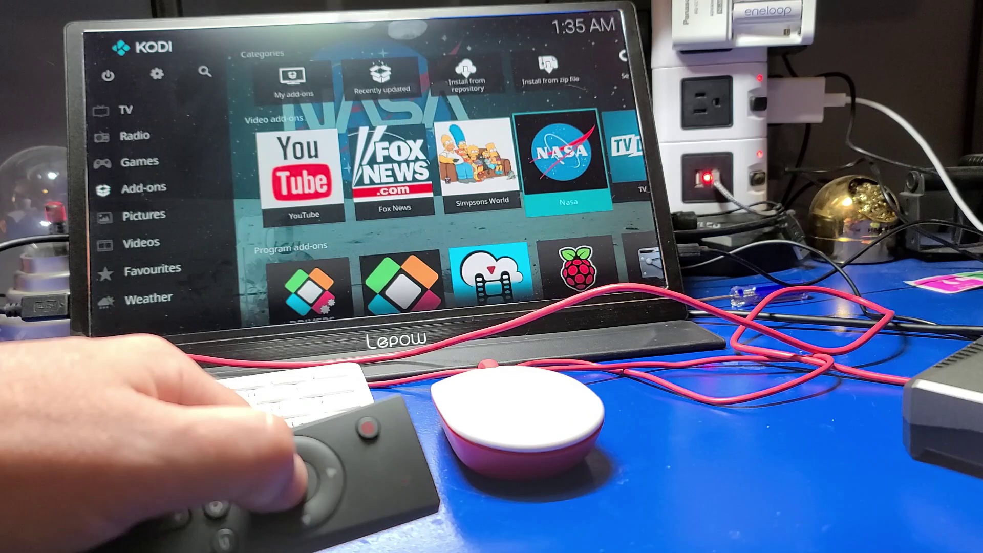
key("Down")
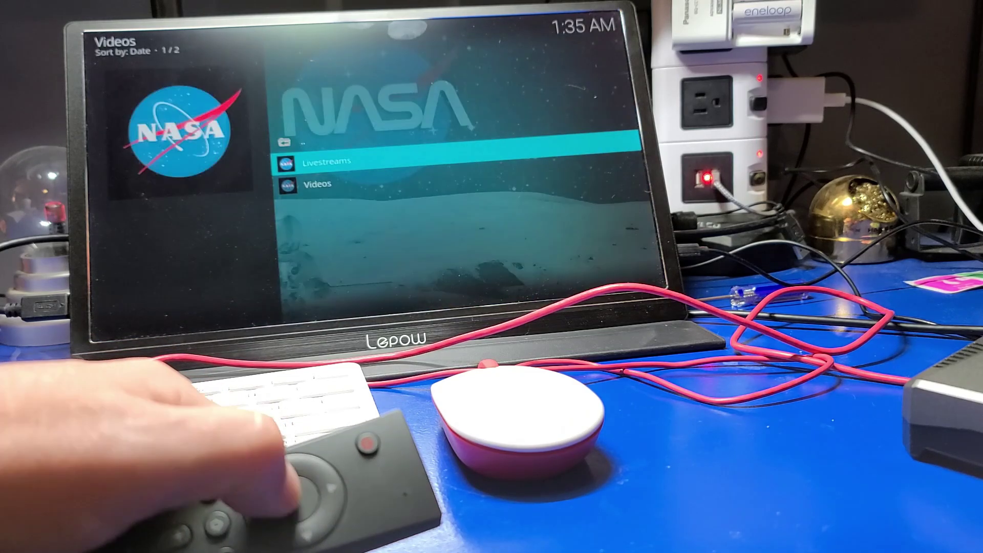
key("Return")
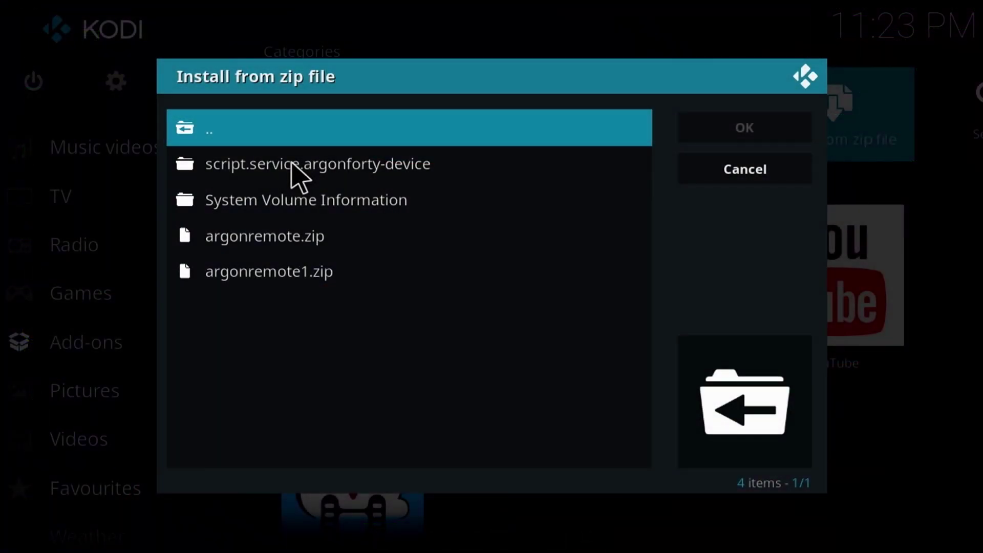
Step: Choose the Argon remote zip file on the USB drive for add-on installation
left_click(272, 254)
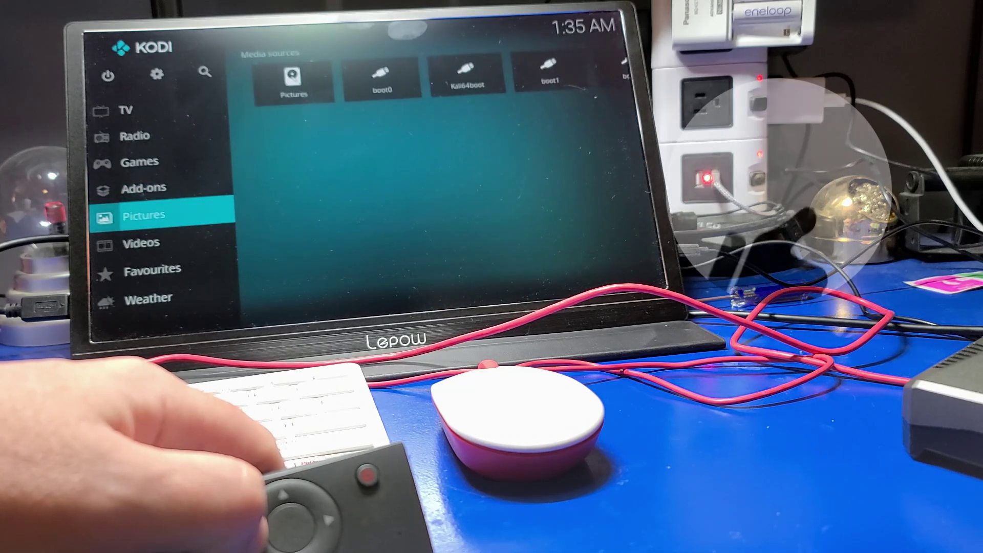
Step: Test the remote by moving through the home menu to Add-ons and across the video add-ons to Simpsons World
key("Down")
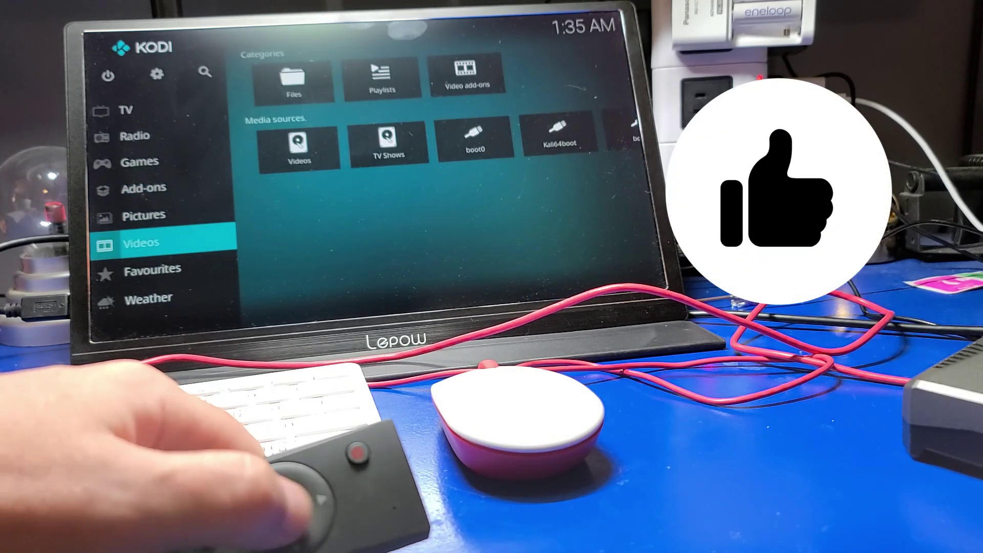
key("Up")
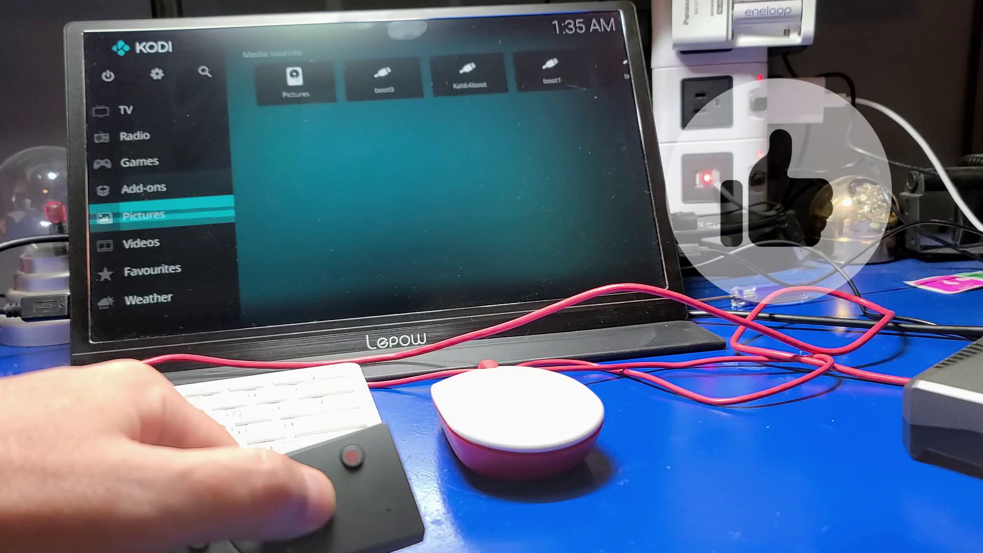
key("Up")
key("Right")
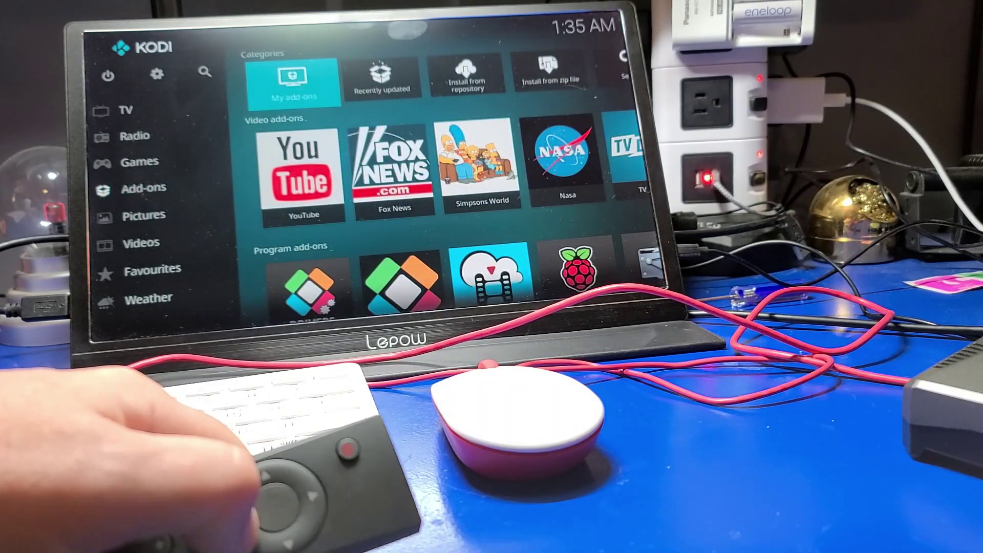
key("Down")
key("Right")
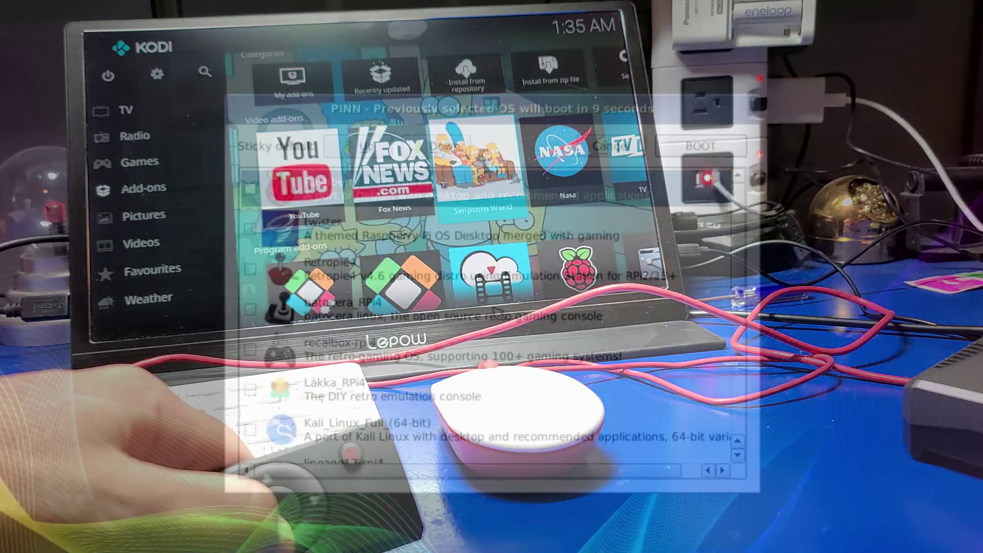